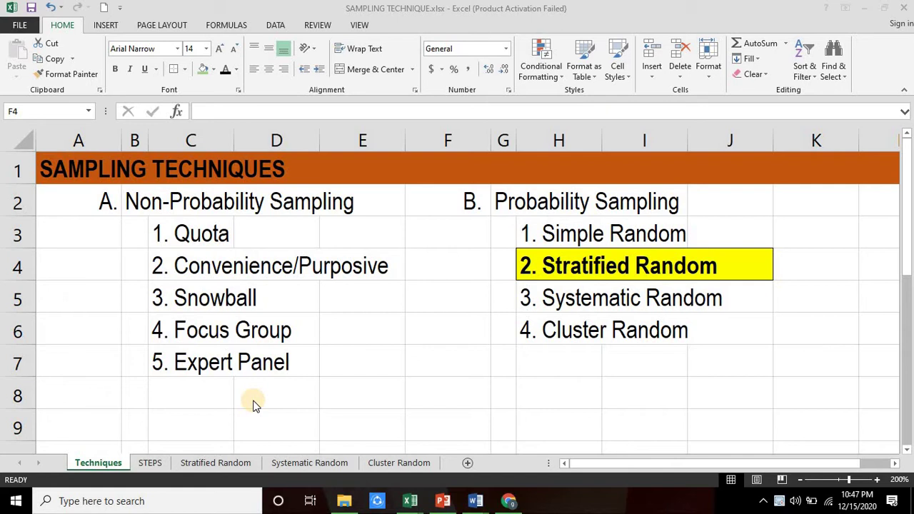
Step: Move to the STEPS sheet showing the three sampling steps and Yamane's formula
{"action": "key", "text": "ctrl+Page_Down"}
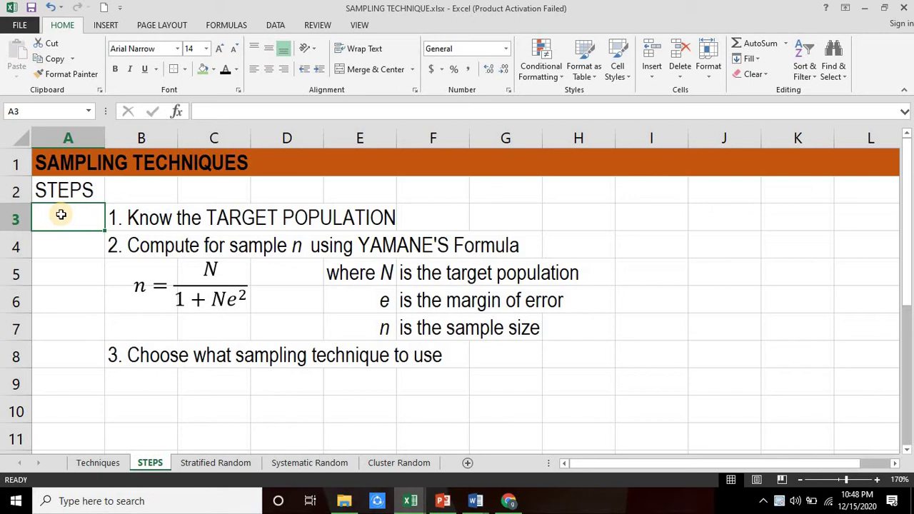
Step: Review Yamane's formula and its N, e and n definitions, then return to Techniques
{"action": "key", "text": "Down"}
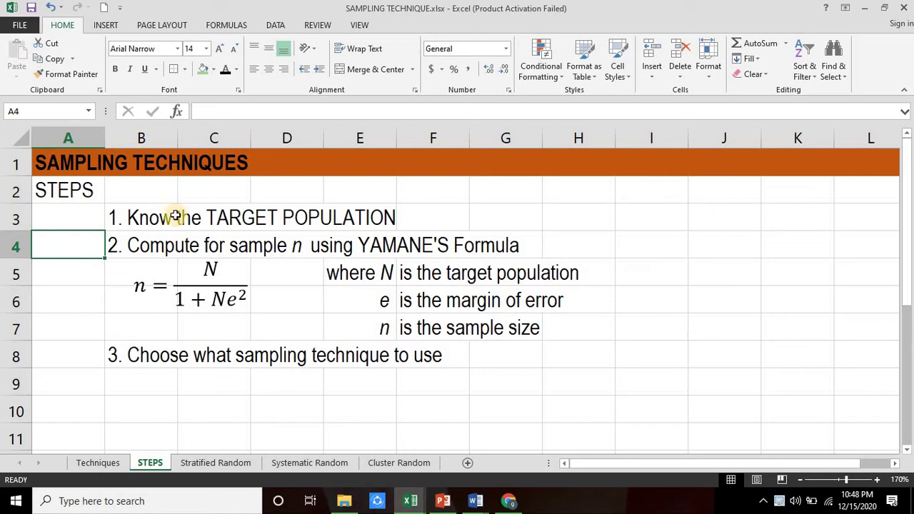
{"action": "left_click", "coordinate": [150, 327]}
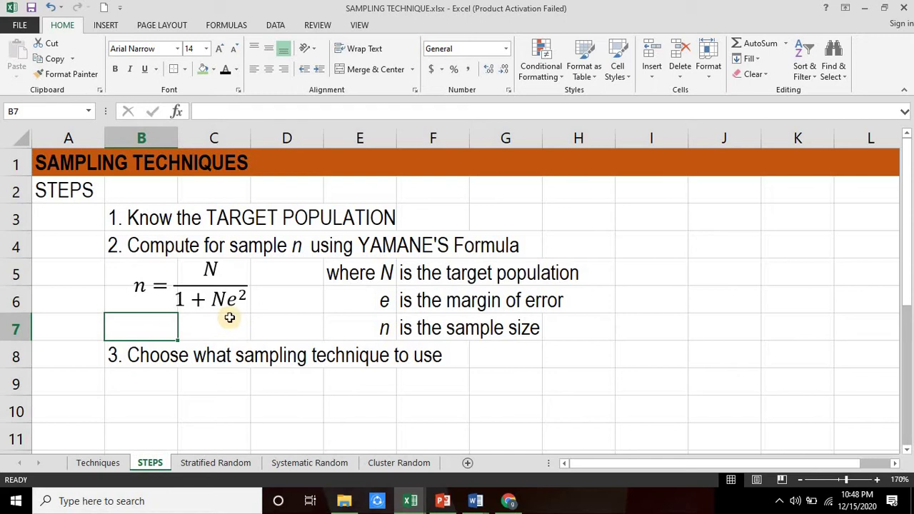
{"action": "left_click", "coordinate": [355, 275]}
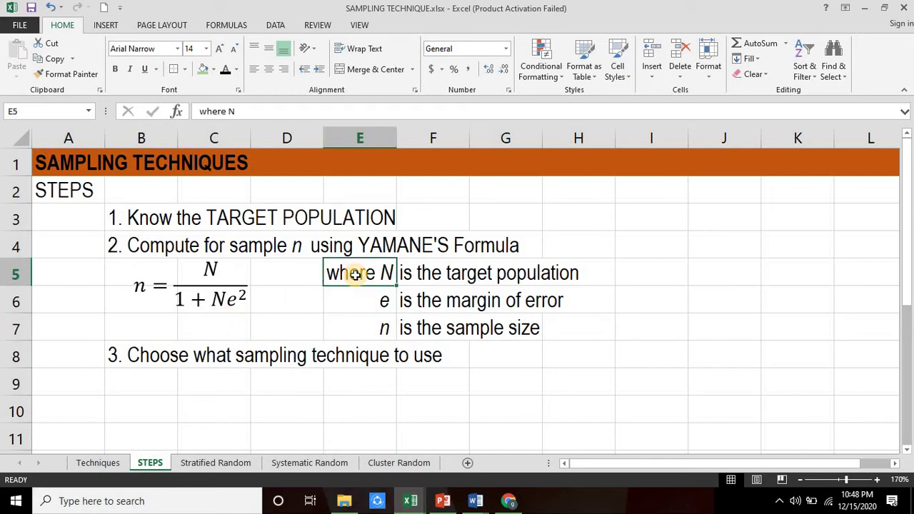
{"action": "left_click", "coordinate": [352, 300]}
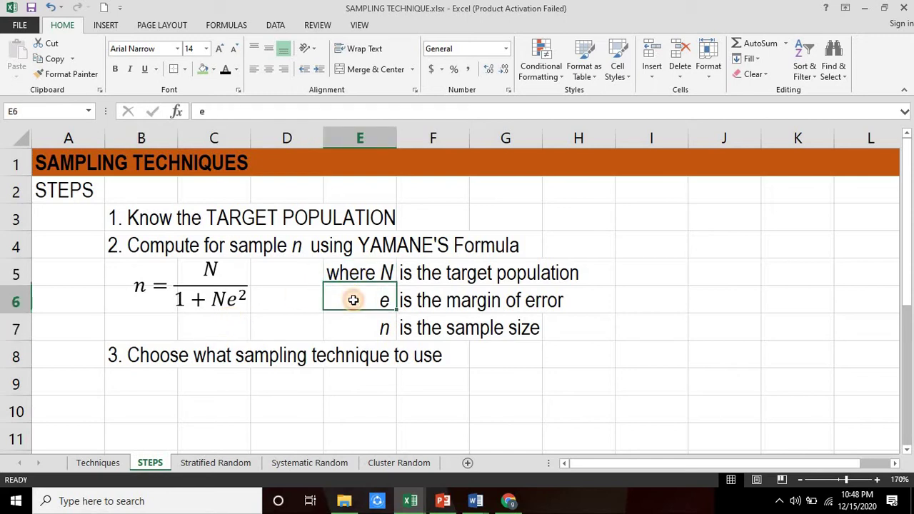
{"action": "left_click", "coordinate": [358, 325]}
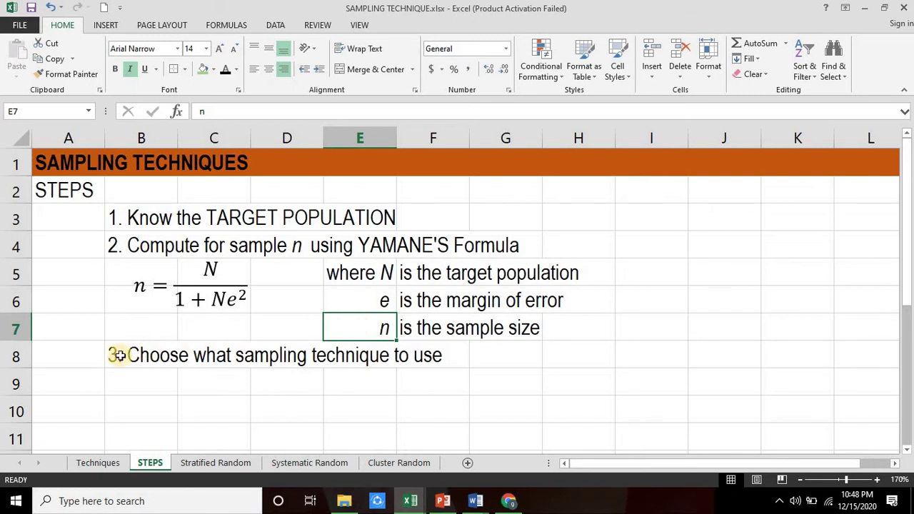
{"action": "left_click", "coordinate": [74, 362]}
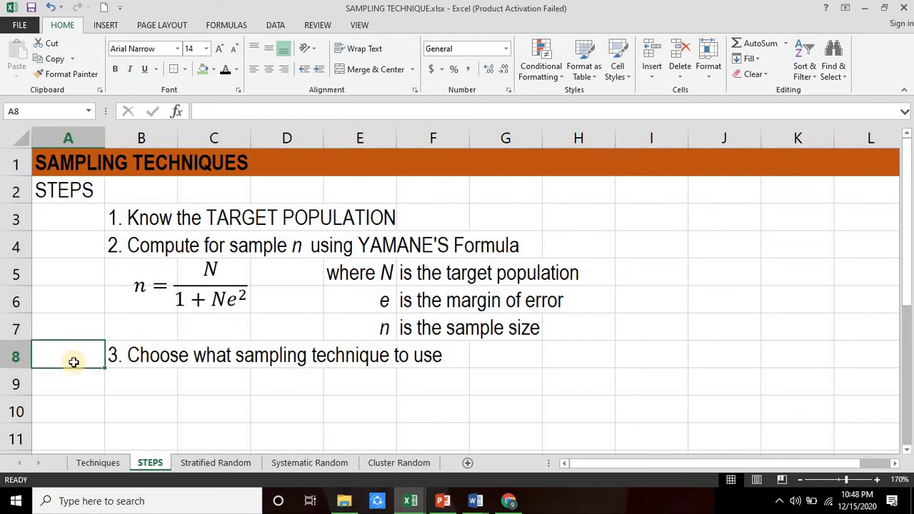
{"action": "key", "text": "ctrl+Page_Up"}
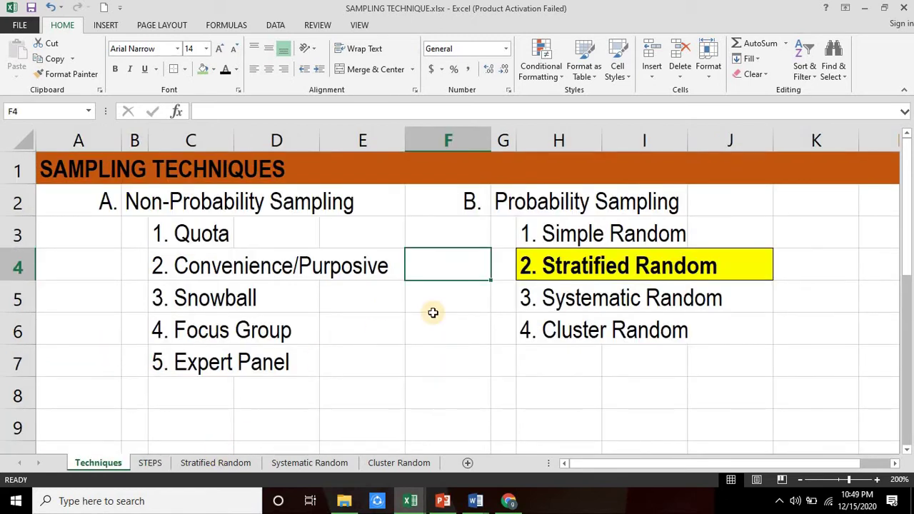
Step: Open the Stratified Random sheet with n ≈ 364 and the five-school table totalling 4000
{"action": "left_click", "coordinate": [215, 462]}
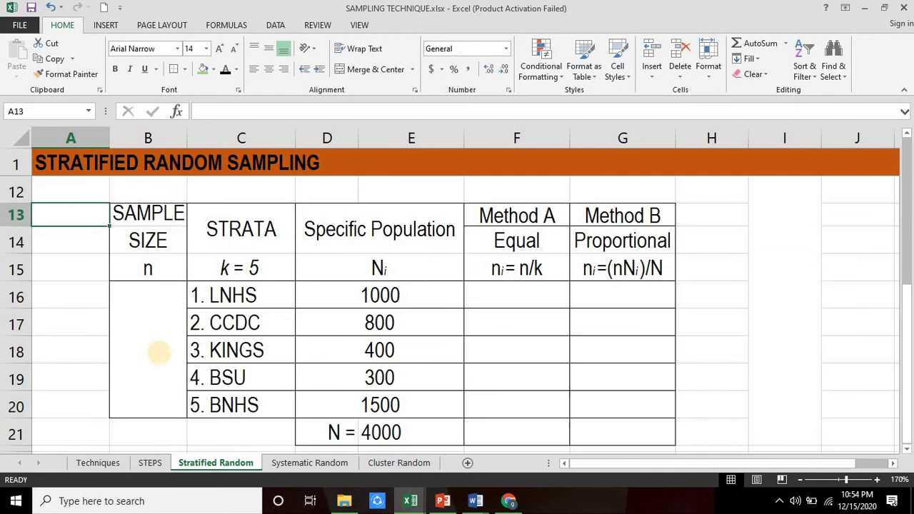
{"action": "left_click", "coordinate": [404, 438]}
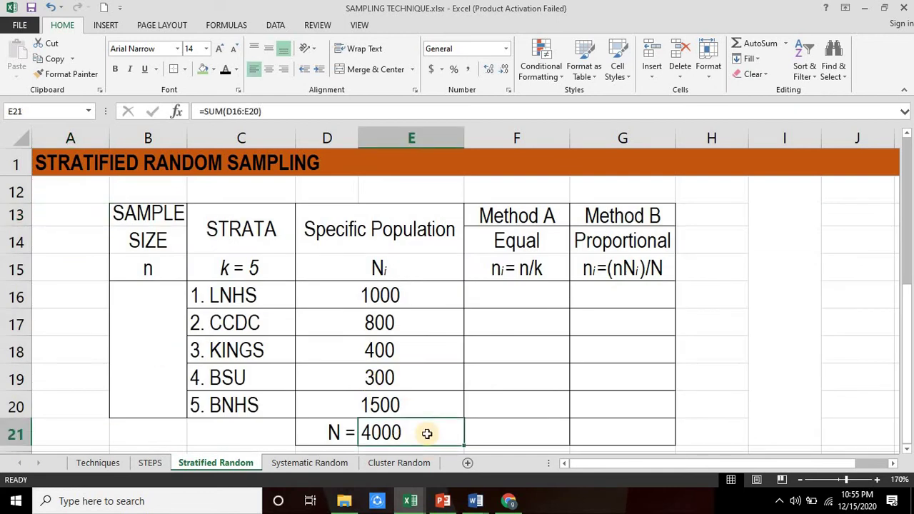
{"action": "left_click", "coordinate": [312, 294]}
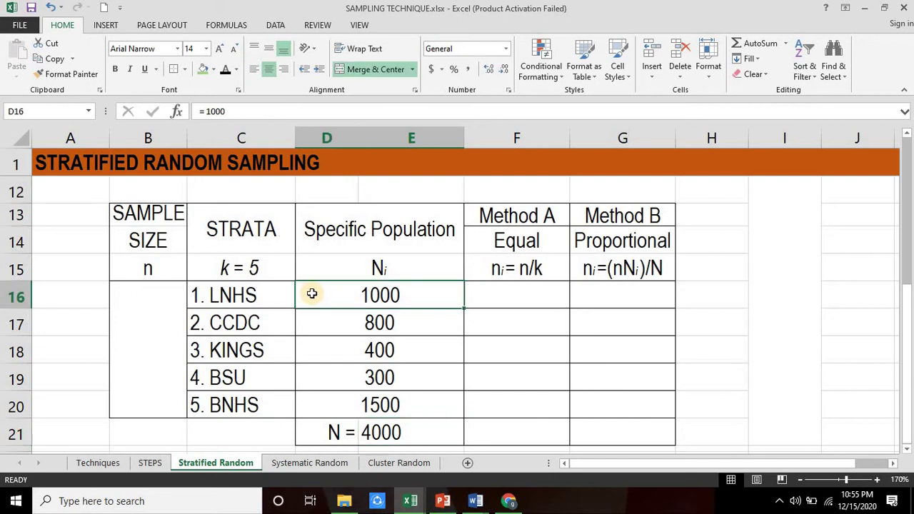
{"action": "key", "text": "Left"}
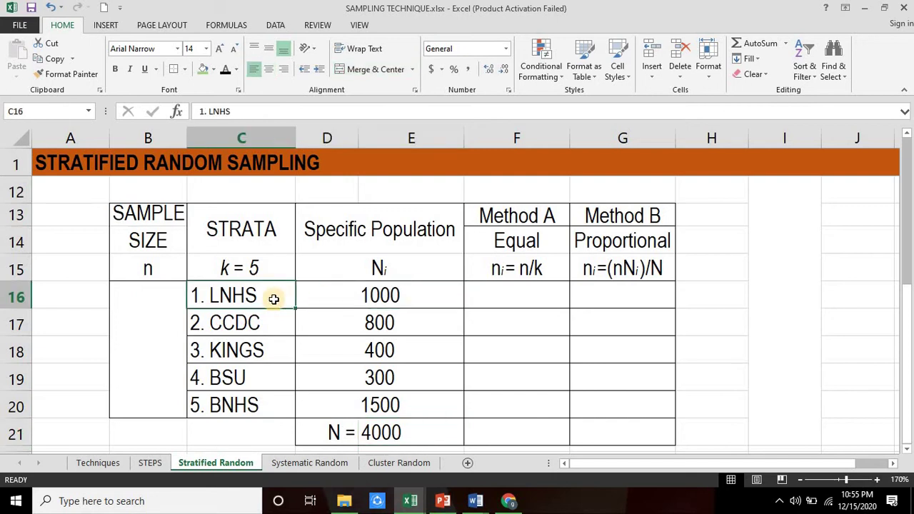
{"action": "left_click", "coordinate": [316, 299]}
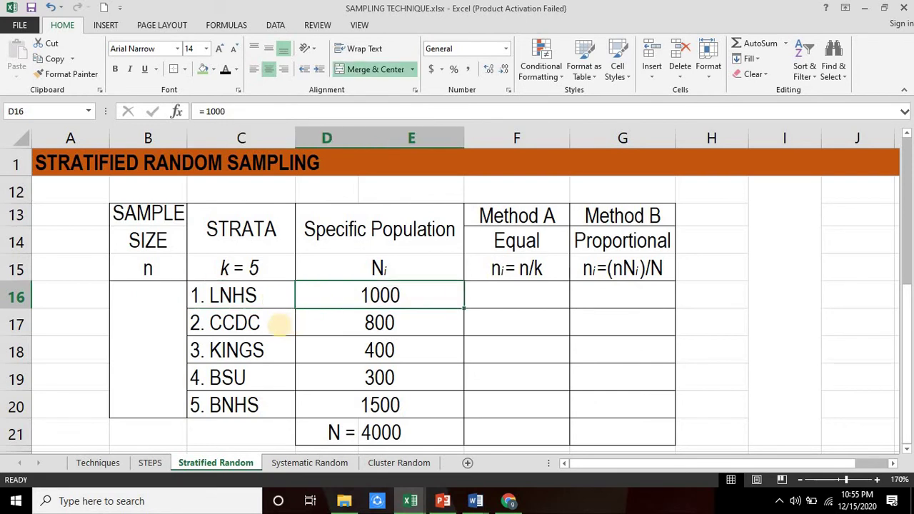
{"action": "left_click", "coordinate": [279, 325]}
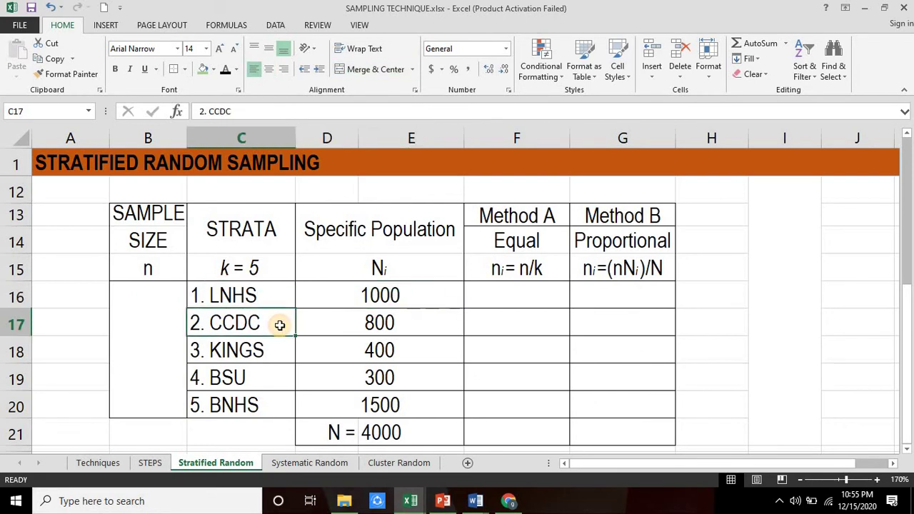
{"action": "left_click", "coordinate": [322, 324]}
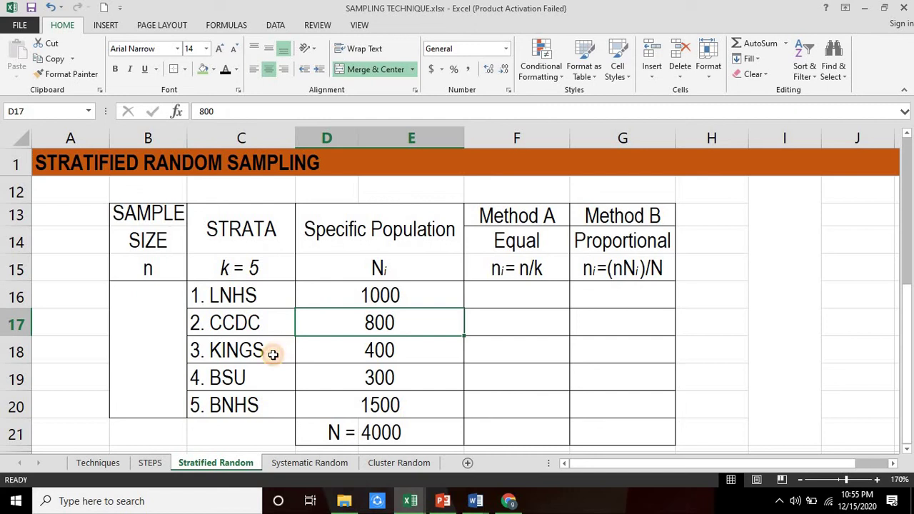
{"action": "left_click", "coordinate": [271, 351]}
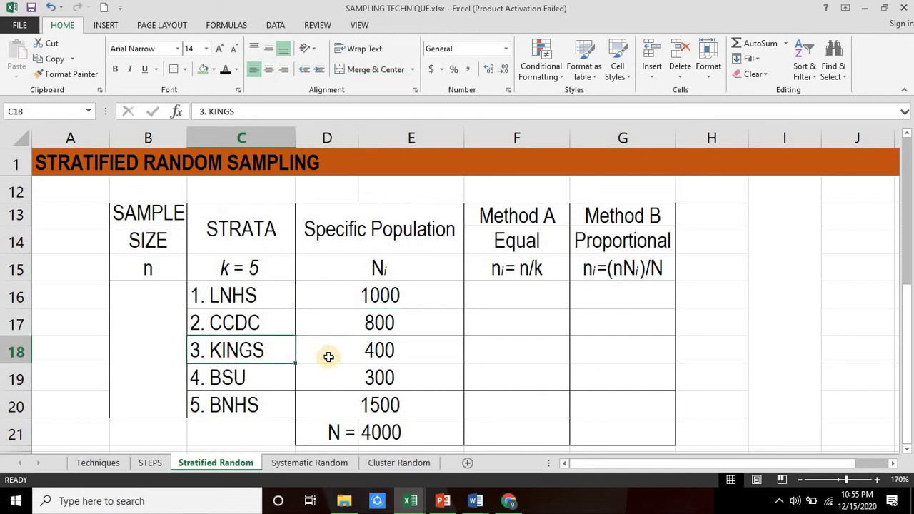
{"action": "key", "text": "Down"}
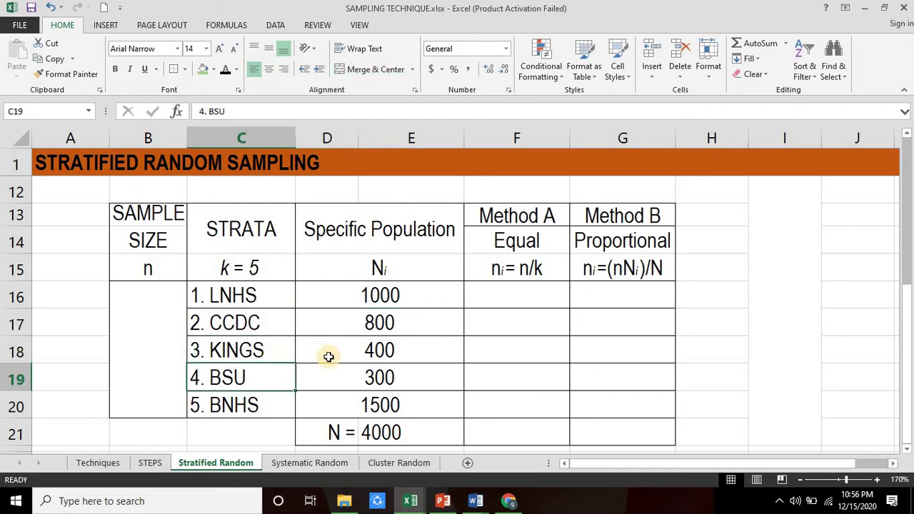
{"action": "key", "text": "Down"}
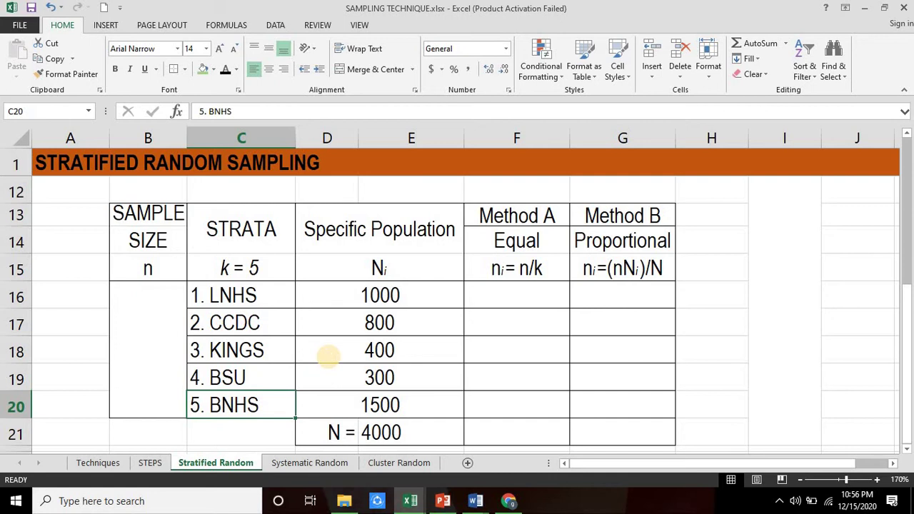
{"action": "key", "text": "Right"}
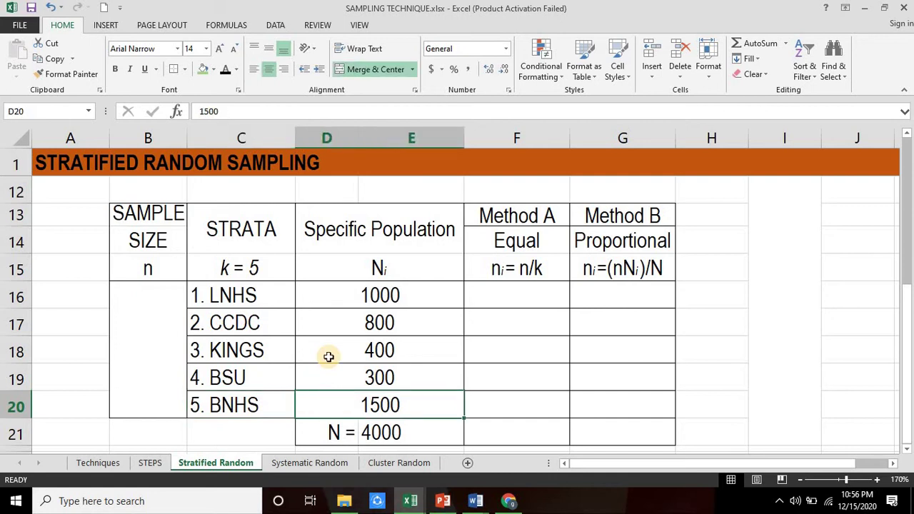
{"action": "left_click_drag", "start_coordinate": [329, 295], "coordinate": [414, 413]}
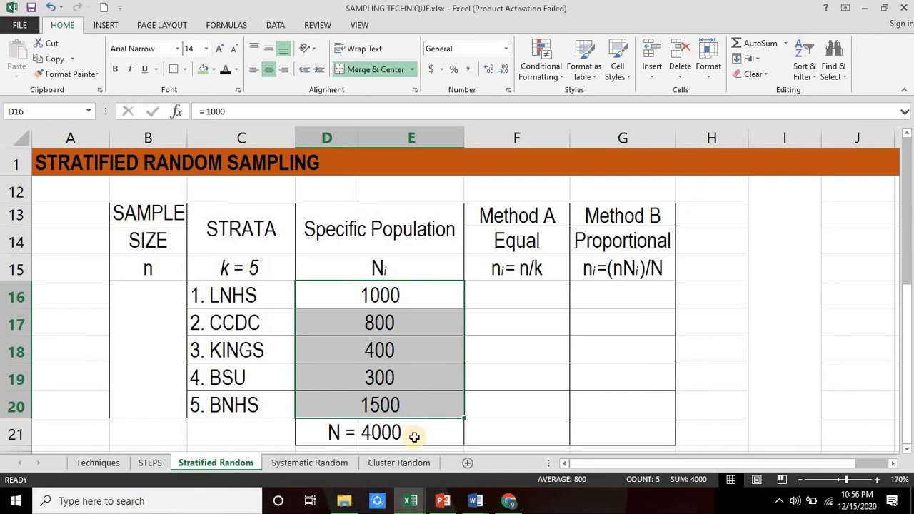
{"action": "left_click", "coordinate": [147, 351]}
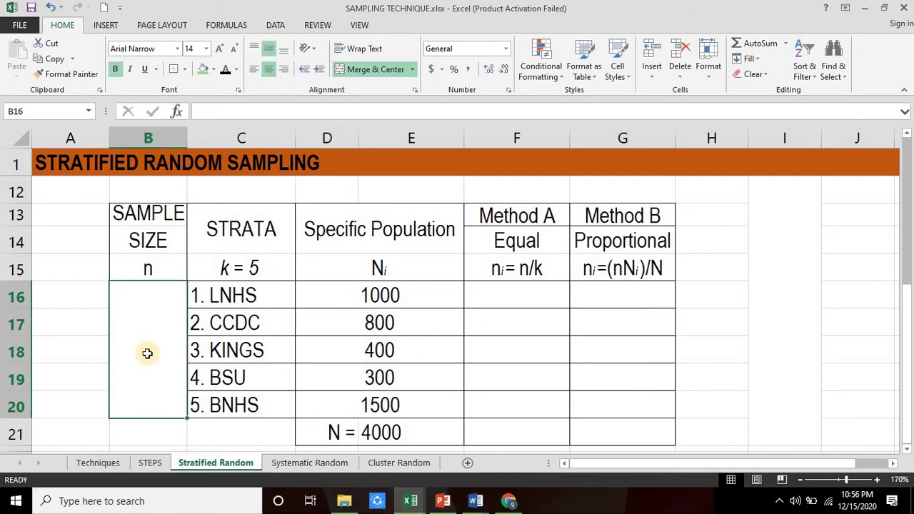
{"action": "type", "text": "364"}
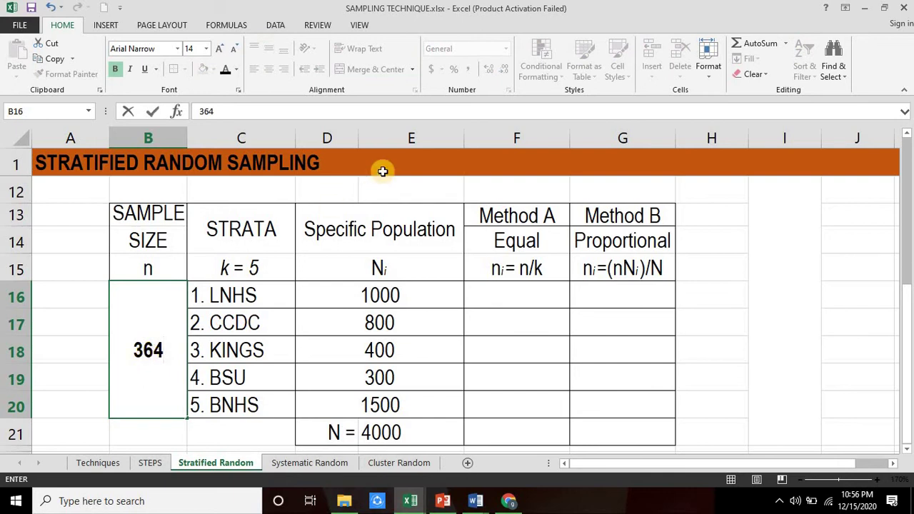
{"action": "left_click", "coordinate": [520, 215]}
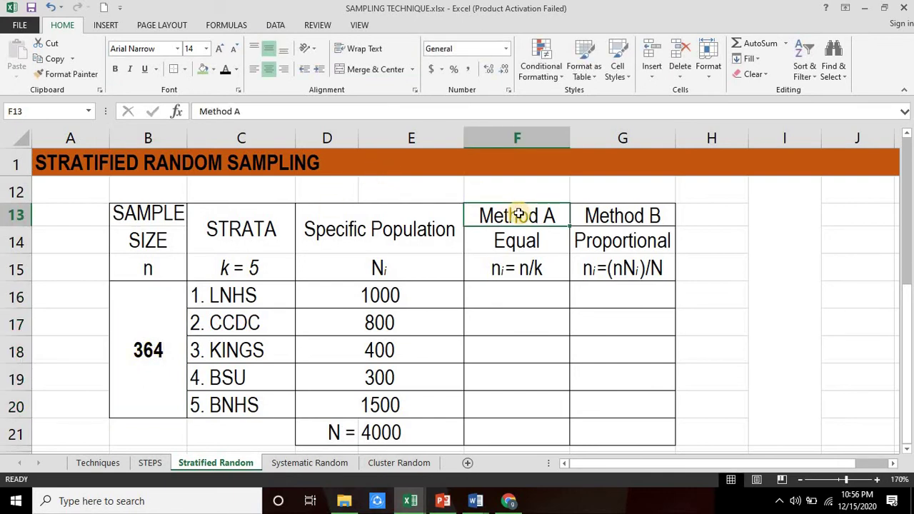
{"action": "left_click", "coordinate": [528, 241]}
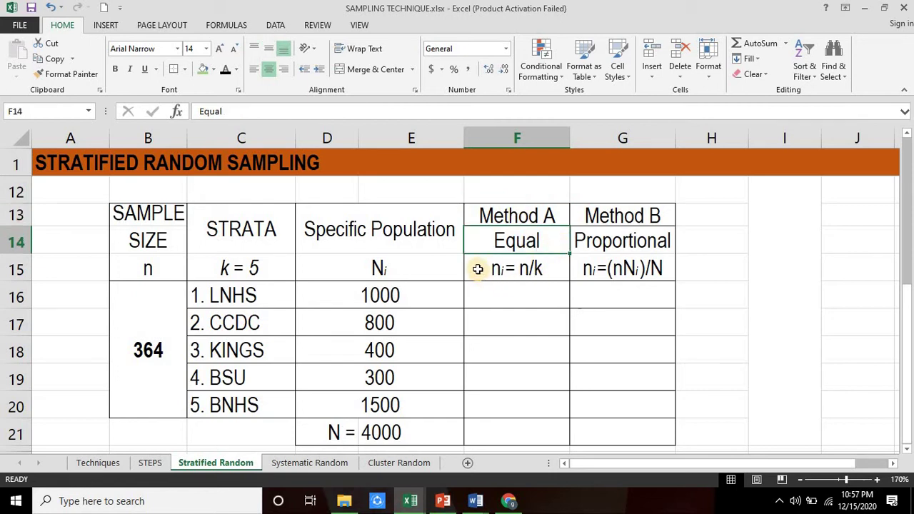
{"action": "left_click", "coordinate": [509, 276]}
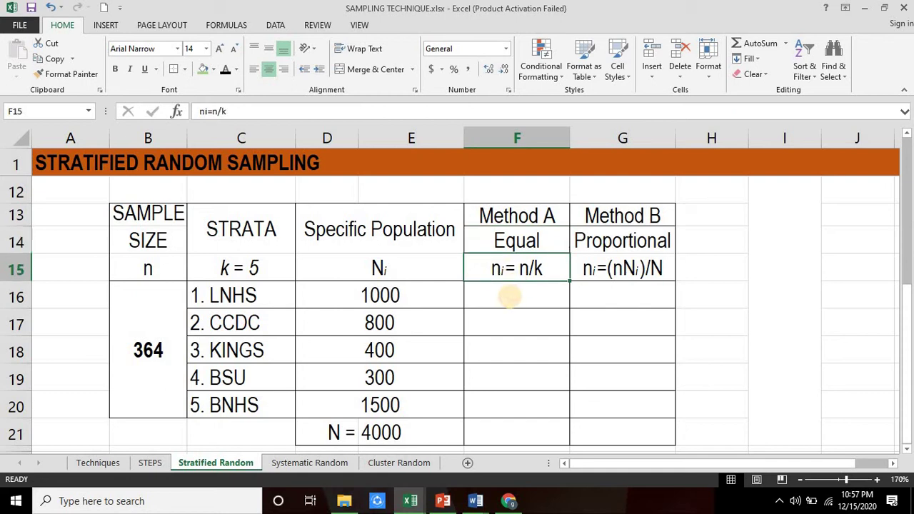
{"action": "left_click", "coordinate": [521, 295]}
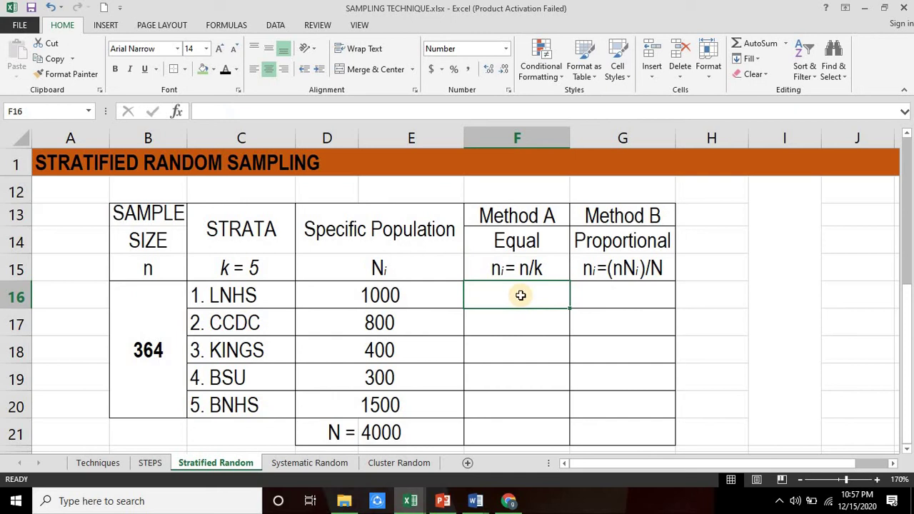
Step: Enter the equal allocation formula =364/5 in F16
{"action": "left_click", "coordinate": [520, 295]}
{"action": "type", "text": "=364/"}
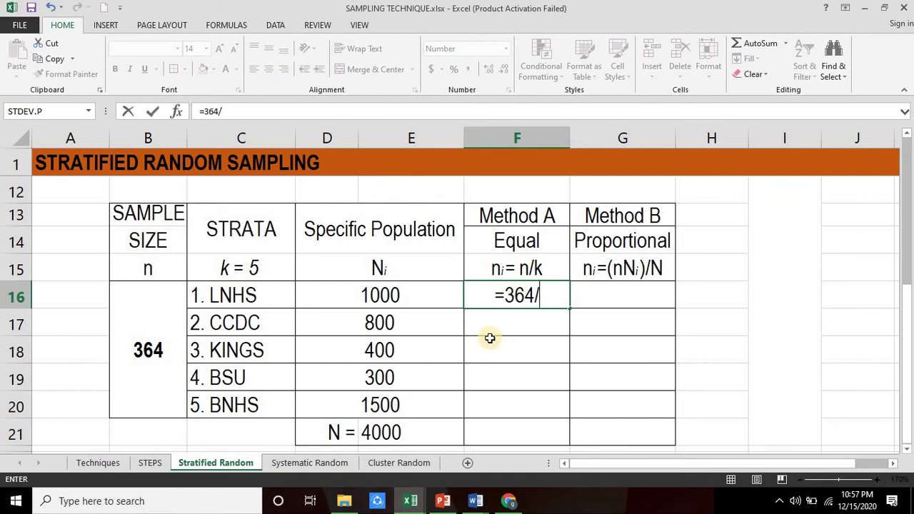
{"action": "left_click", "coordinate": [257, 273]}
{"action": "key", "text": "Return"}
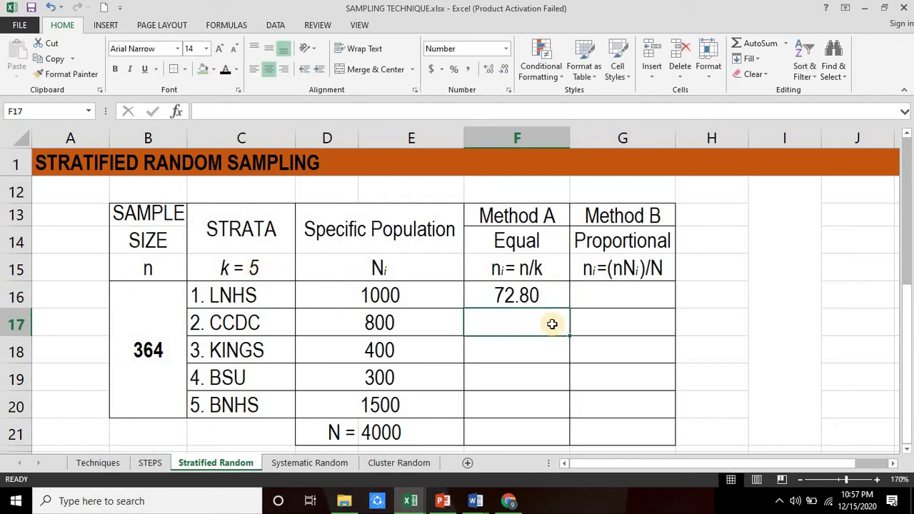
Step: Round F16 to display 73 and fill it down through F20
{"action": "left_click", "coordinate": [555, 302]}
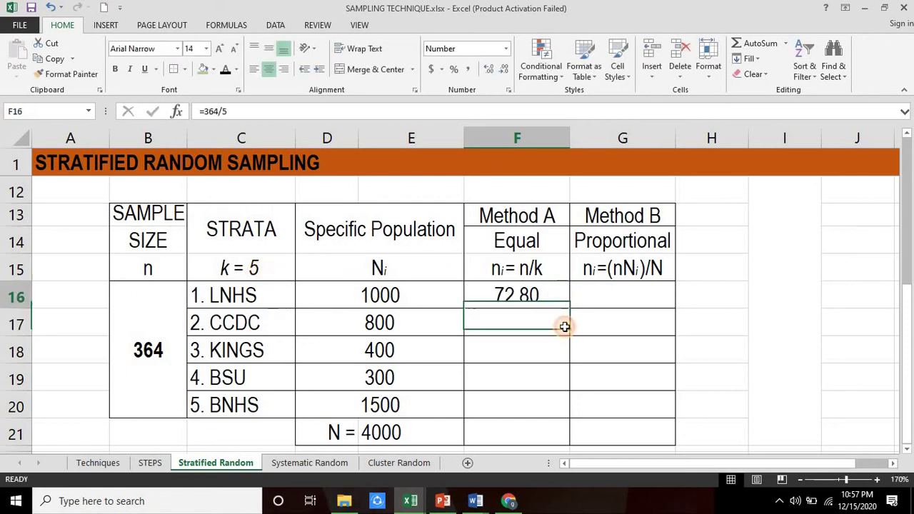
{"action": "left_click", "coordinate": [491, 70]}
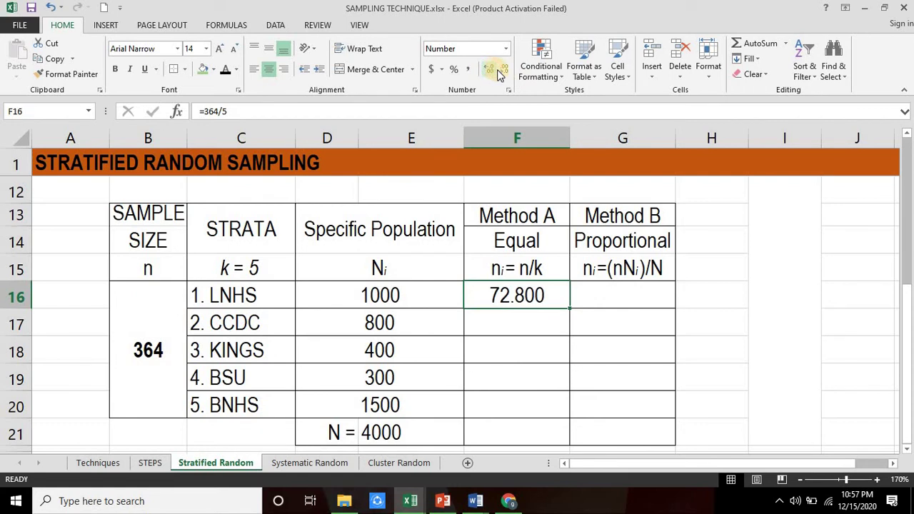
{"action": "left_click", "coordinate": [504, 69]}
{"action": "left_click", "coordinate": [504, 70]}
{"action": "left_click", "coordinate": [503, 70]}
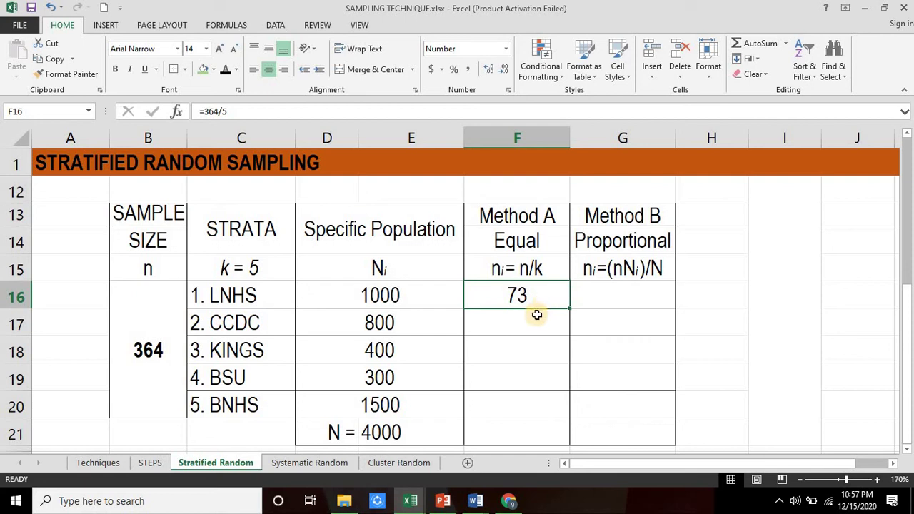
{"action": "left_click_drag", "start_coordinate": [569, 308], "coordinate": [555, 408]}
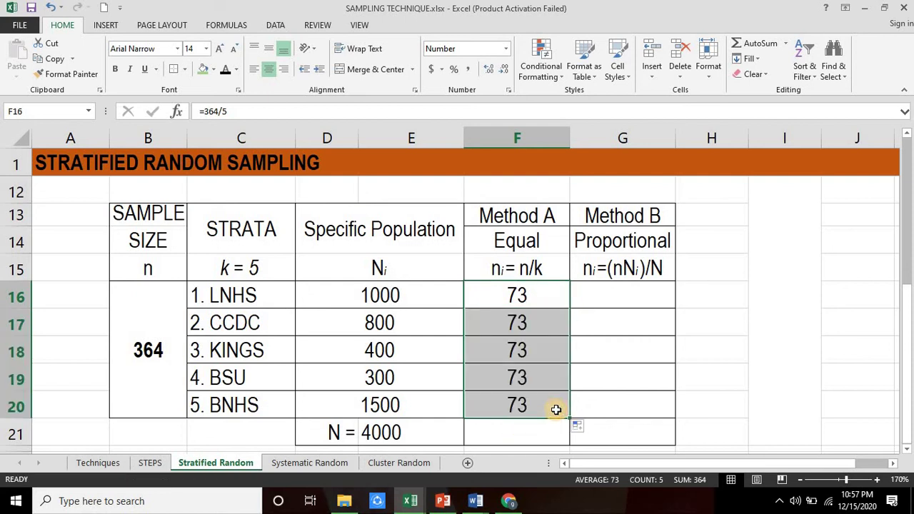
{"action": "left_click", "coordinate": [487, 302]}
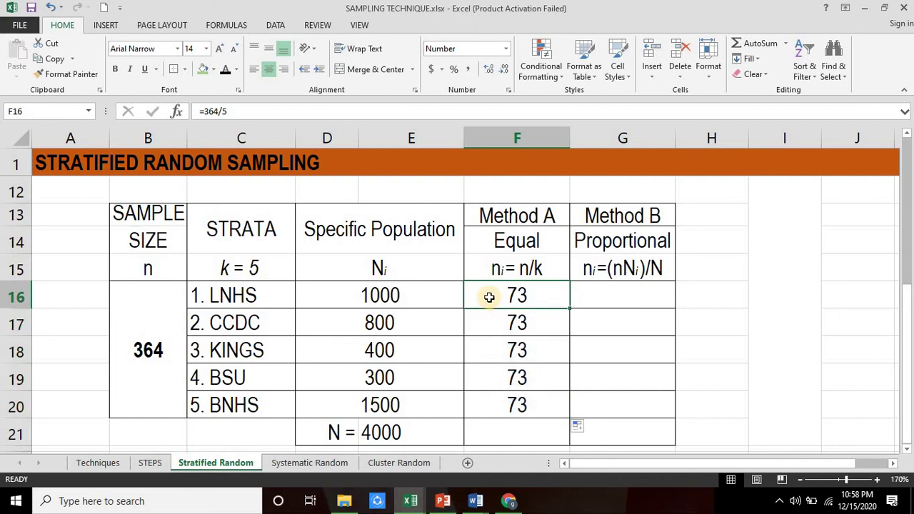
Step: Review the strata populations: LNHS 1000, CCDC 800, KINGS 400, then BSU
{"action": "left_click", "coordinate": [416, 295]}
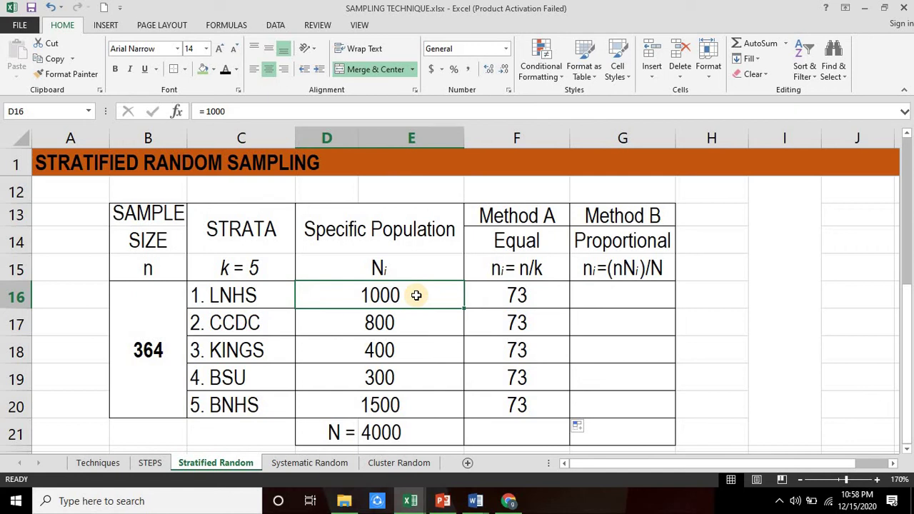
{"action": "left_click", "coordinate": [417, 326]}
{"action": "left_click", "coordinate": [421, 350]}
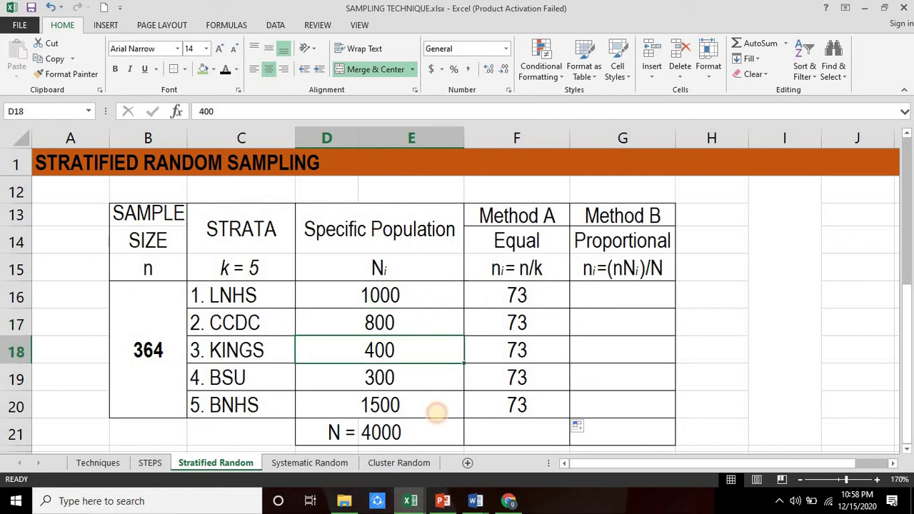
{"action": "key", "text": "Down"}
Step: Total F16:F20 in F21 with =SUM, showing 364 without decimals
{"action": "left_click", "coordinate": [511, 433]}
{"action": "left_click", "coordinate": [511, 432]}
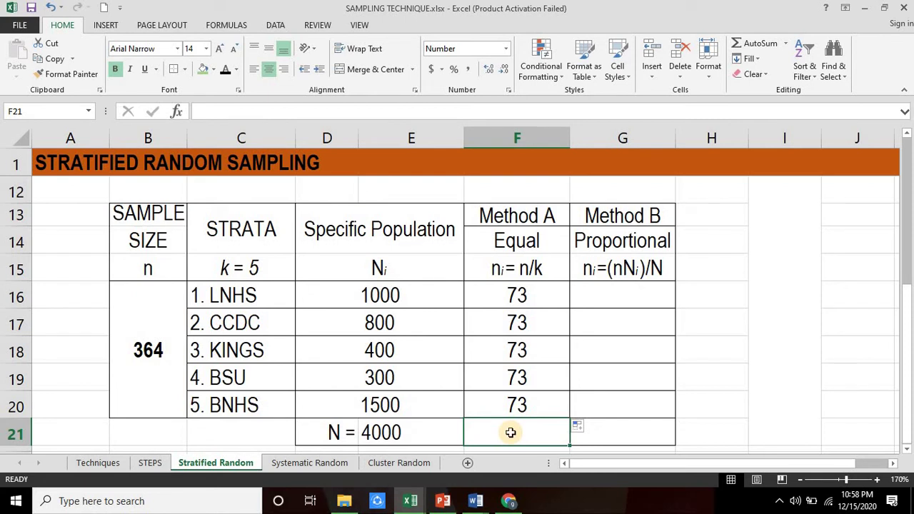
{"action": "type", "text": "=sum("}
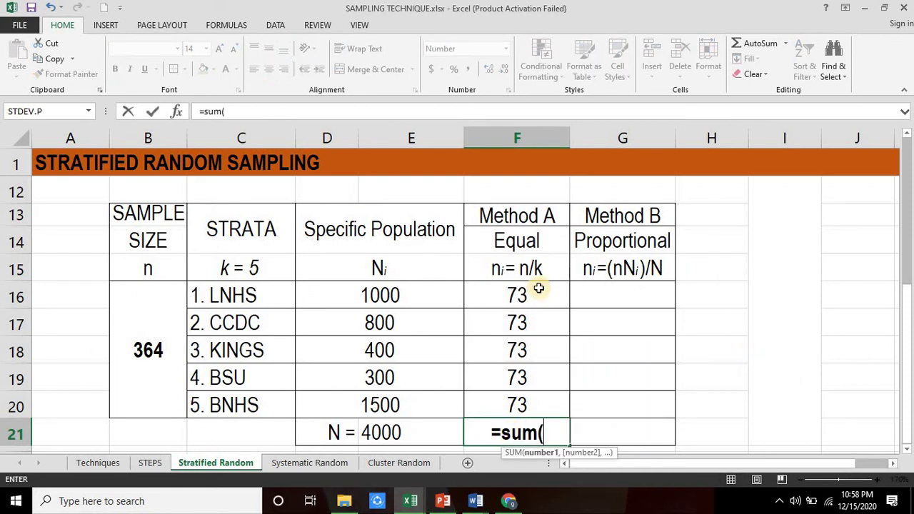
{"action": "left_click_drag", "start_coordinate": [537, 289], "coordinate": [529, 405]}
{"action": "key", "text": "Return"}
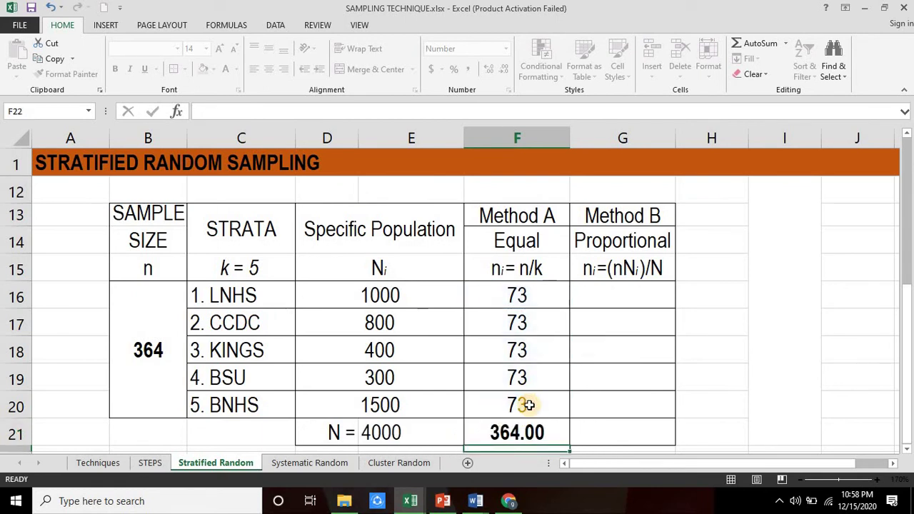
{"action": "key", "text": "Up"}
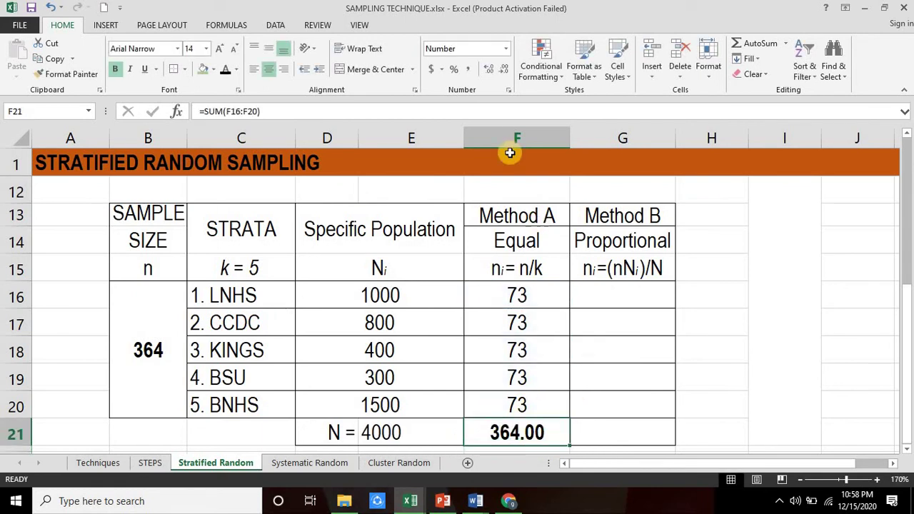
{"action": "left_click", "coordinate": [503, 69]}
{"action": "left_click", "coordinate": [503, 69]}
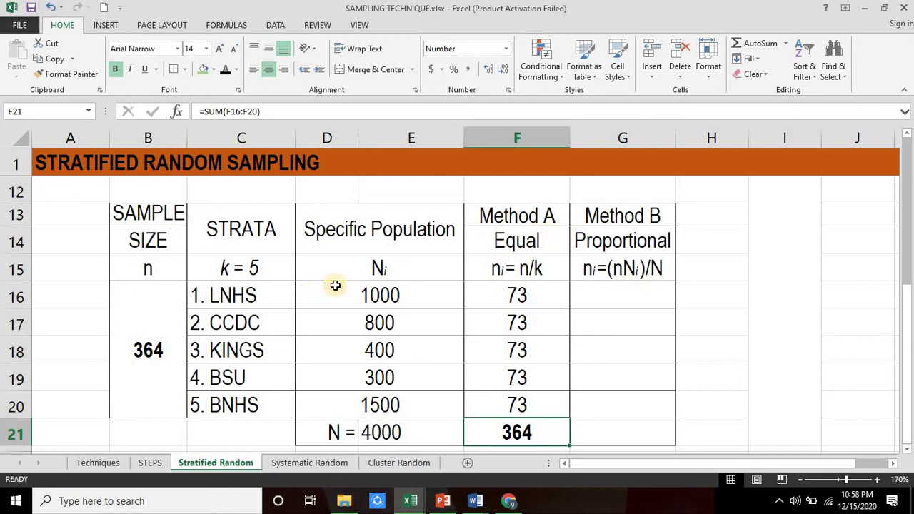
{"action": "left_click", "coordinate": [623, 216]}
{"action": "key", "text": "Down"}
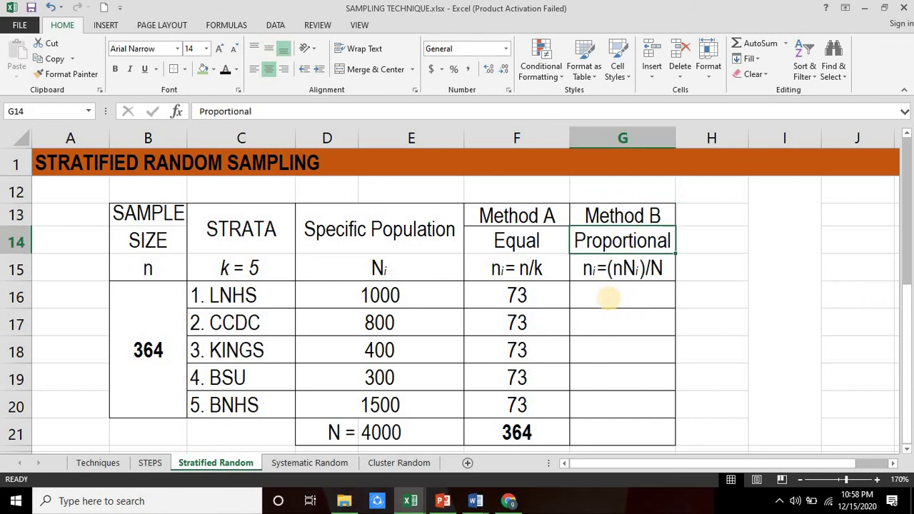
Step: Enter =364*1000/4000 in G16, giving LNHS a proportional share of 91
{"action": "left_click", "coordinate": [607, 297]}
{"action": "key", "text": "Up"}
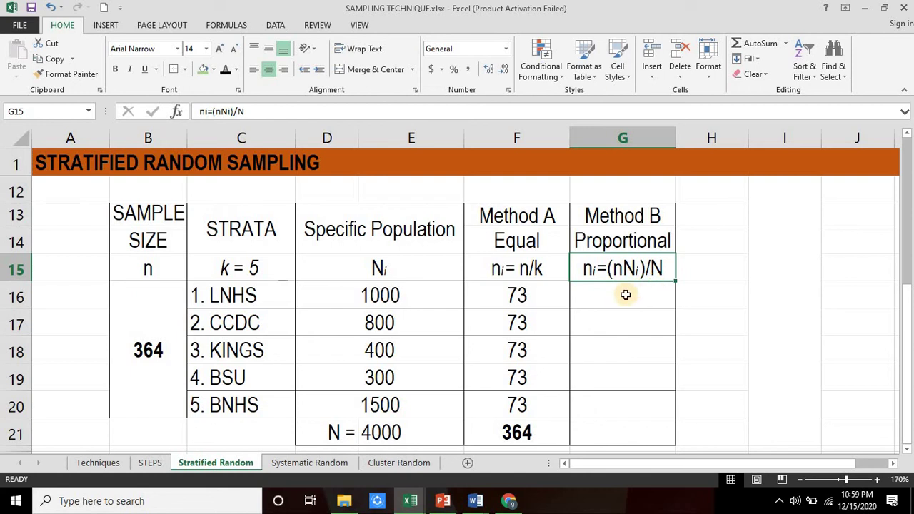
{"action": "left_click", "coordinate": [626, 295]}
{"action": "type", "text": "="}
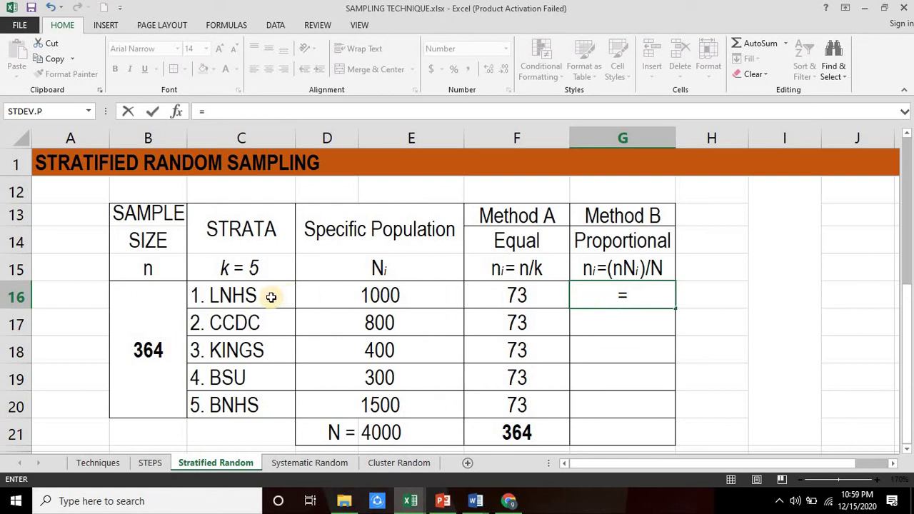
{"action": "type", "text": "364*"}
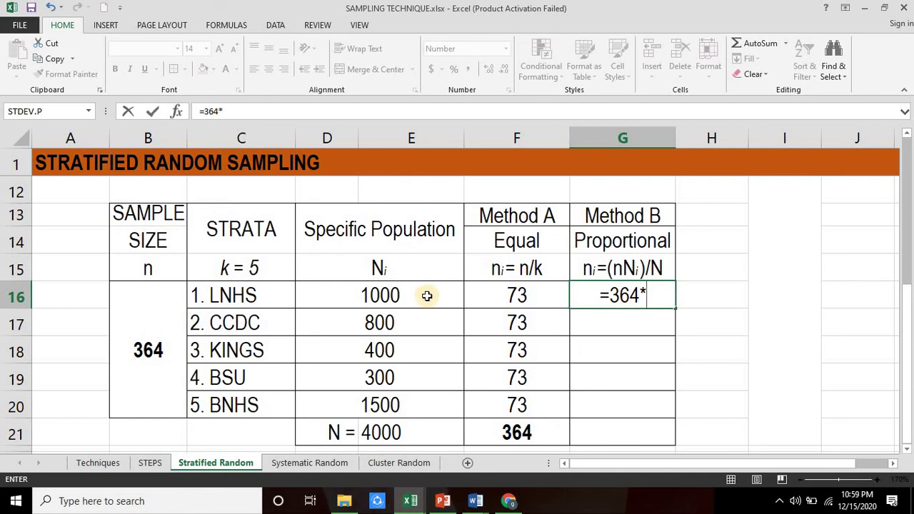
{"action": "type", "text": "1000/"}
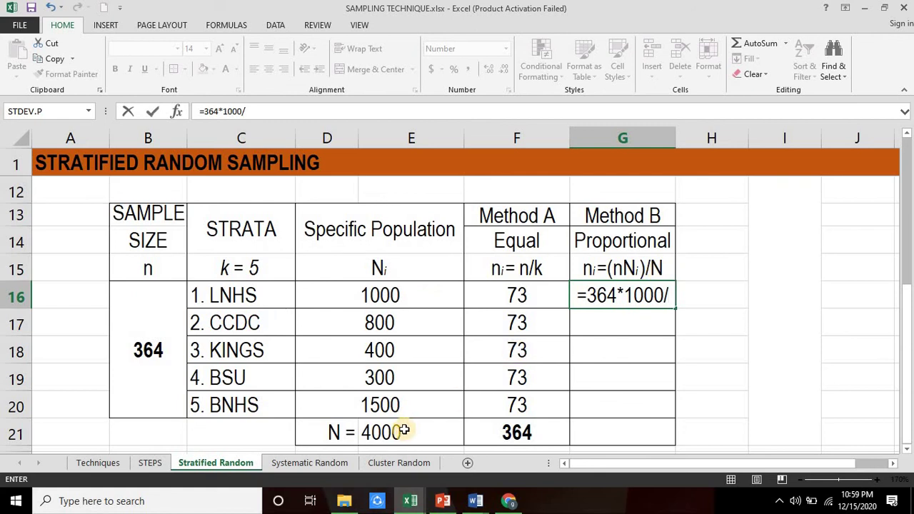
{"action": "type", "text": "4000"}
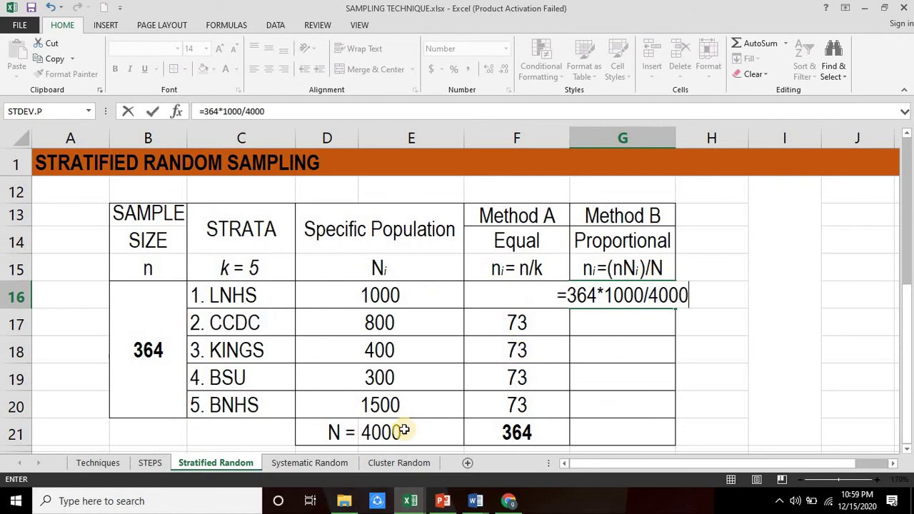
{"action": "key", "text": "Return"}
{"action": "left_click", "coordinate": [636, 294]}
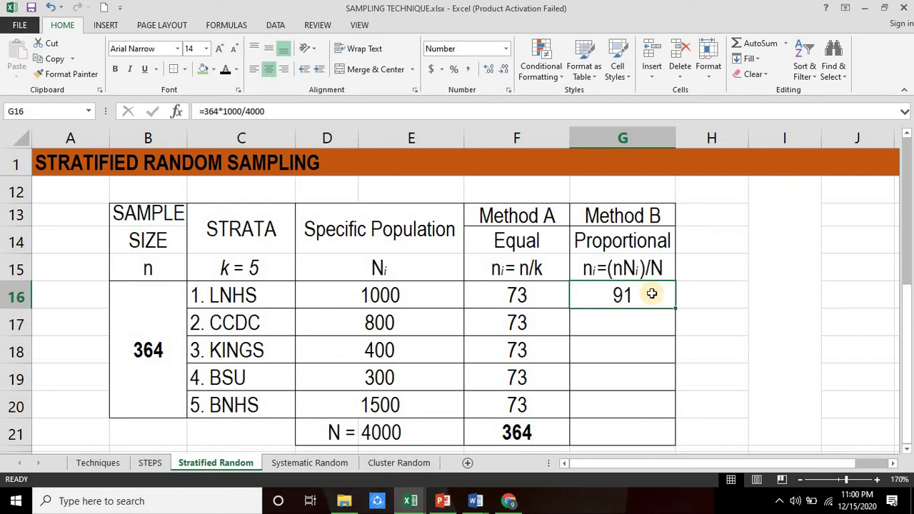
{"action": "left_click", "coordinate": [614, 326]}
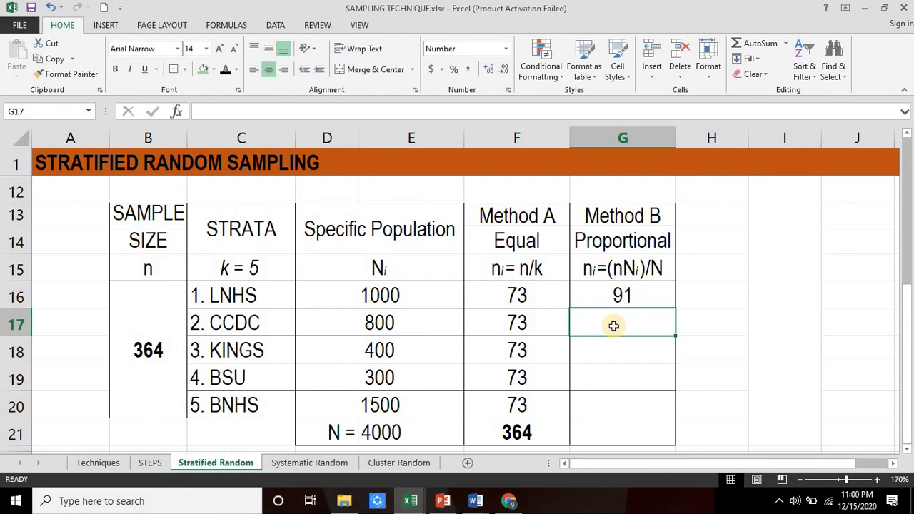
Step: Enter CCDC's share =364*800/4000 (73) and KINGS's share =364*D18/4000 (36)
{"action": "type", "text": "=36"}
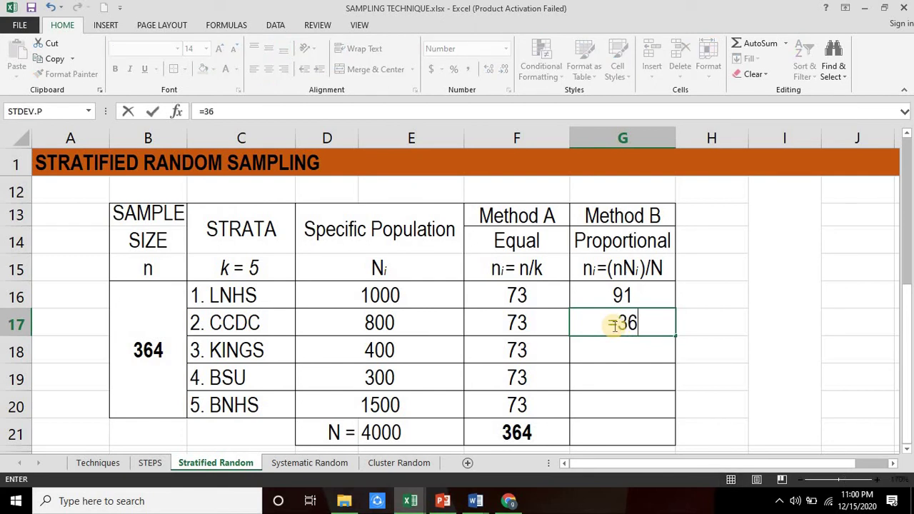
{"action": "type", "text": "4*"}
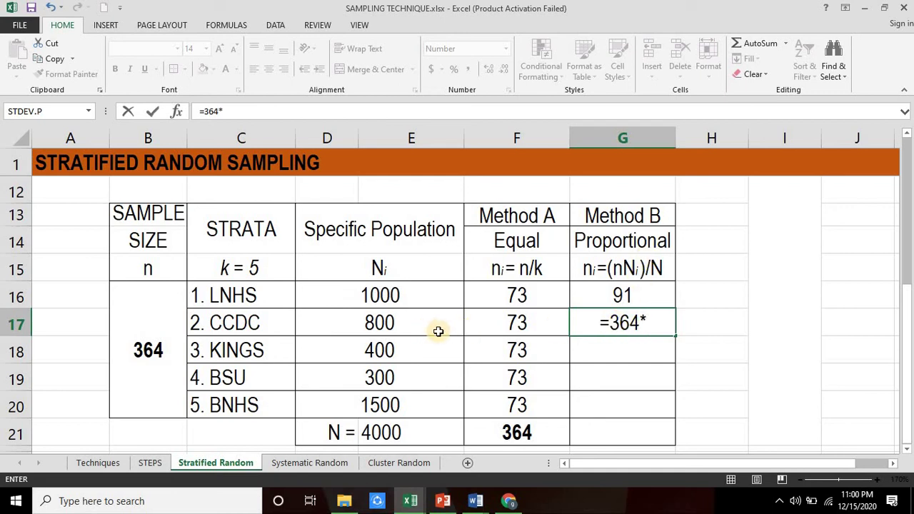
{"action": "type", "text": "8"}
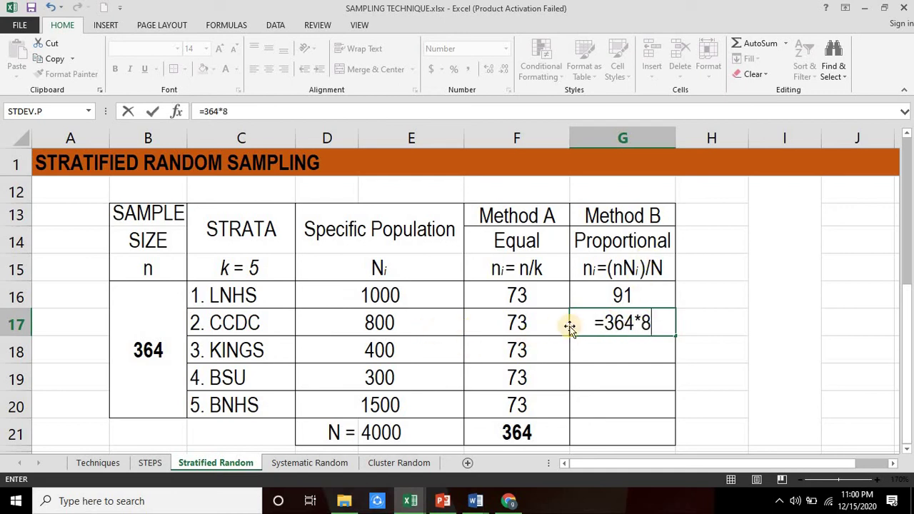
{"action": "type", "text": "00/4000"}
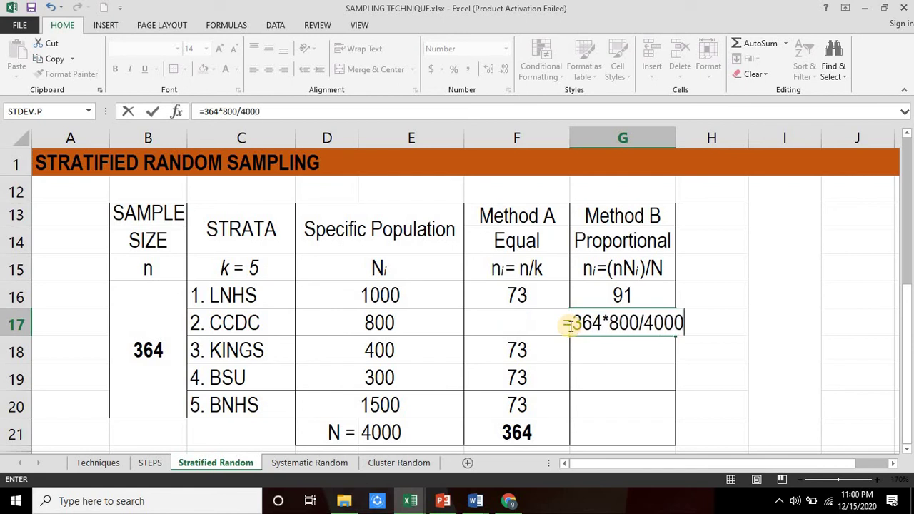
{"action": "key", "text": "Return"}
{"action": "left_click", "coordinate": [625, 351]}
{"action": "type", "text": "="}
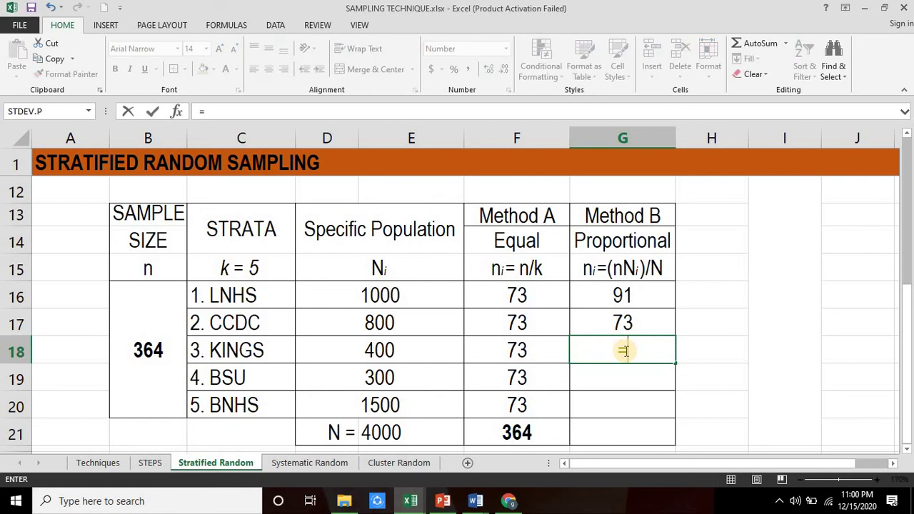
{"action": "type", "text": "364*"}
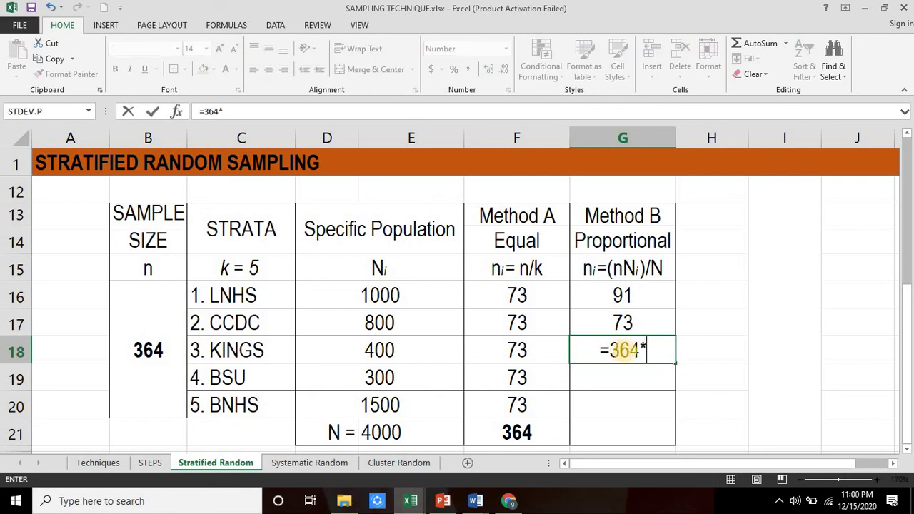
{"action": "left_click", "coordinate": [401, 350]}
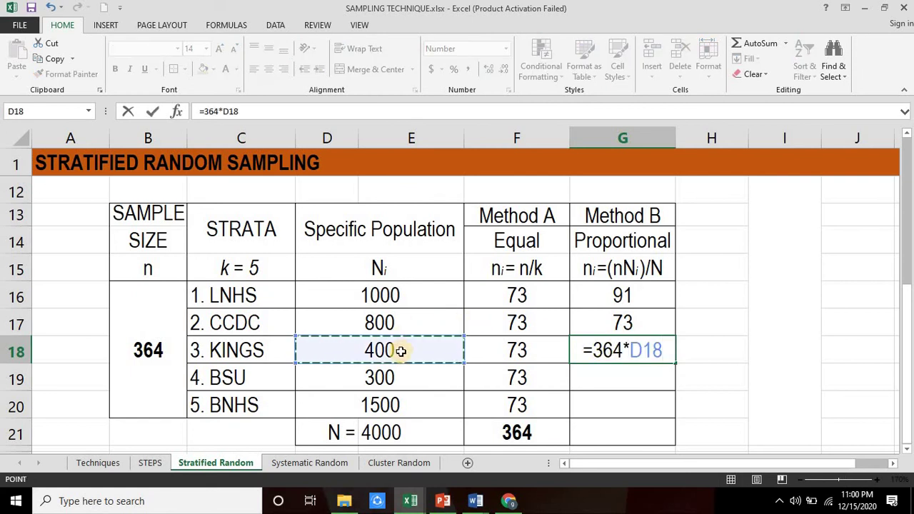
{"action": "type", "text": "/40"}
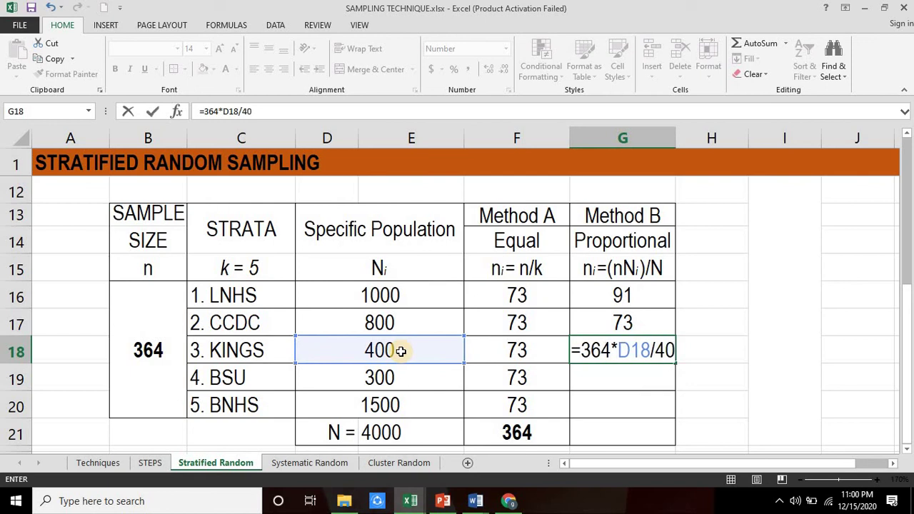
{"action": "type", "text": "00"}
{"action": "key", "text": "Return"}
{"action": "left_click", "coordinate": [611, 350]}
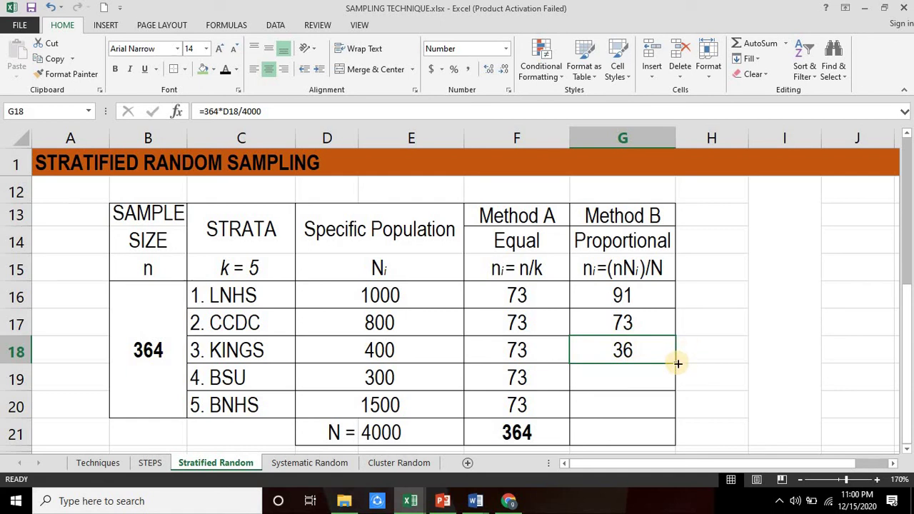
Step: Fill G18's formula down to G20, checking BSU shows 27 and BNHS 137
{"action": "left_click_drag", "start_coordinate": [676, 363], "coordinate": [676, 414]}
{"action": "left_click", "coordinate": [642, 380]}
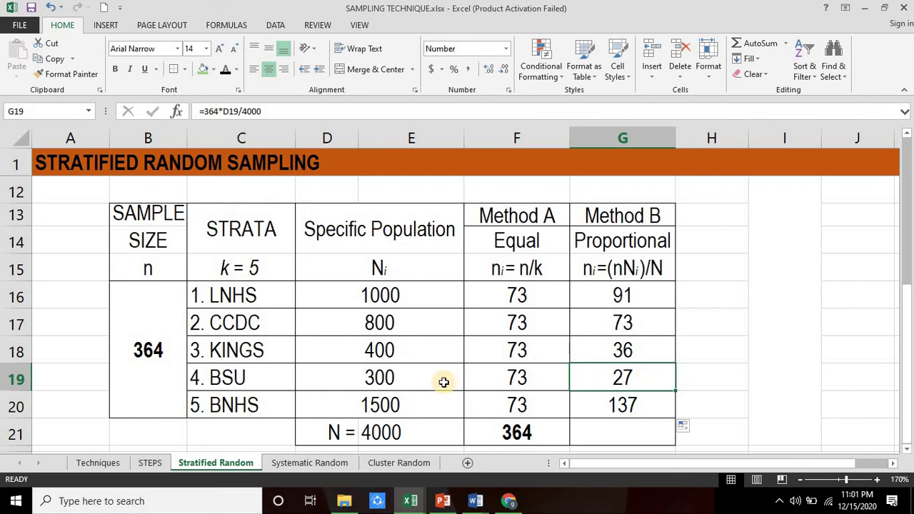
{"action": "left_click", "coordinate": [419, 380]}
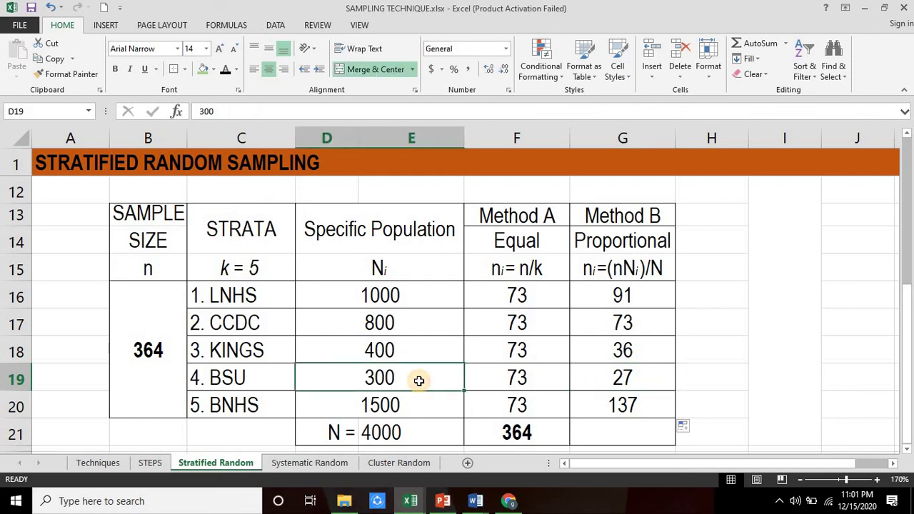
{"action": "left_click", "coordinate": [648, 409]}
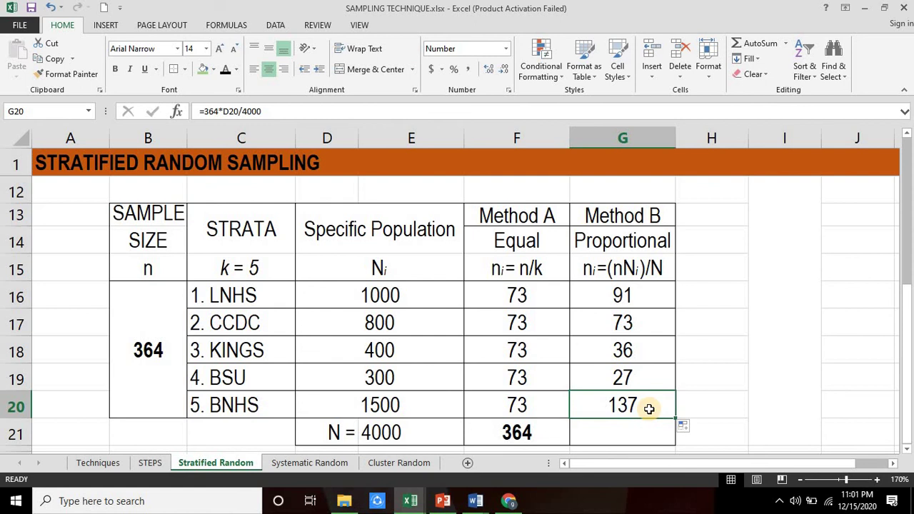
{"action": "left_click", "coordinate": [410, 407]}
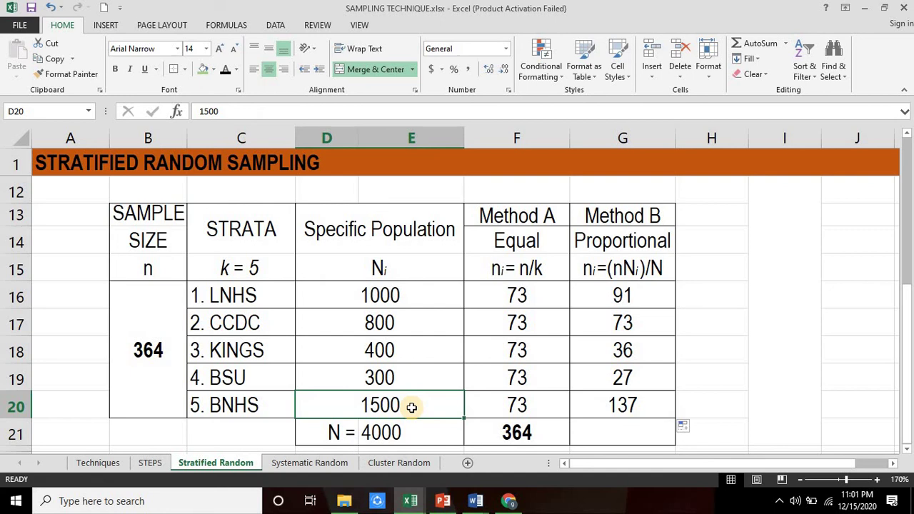
{"action": "left_click", "coordinate": [634, 434]}
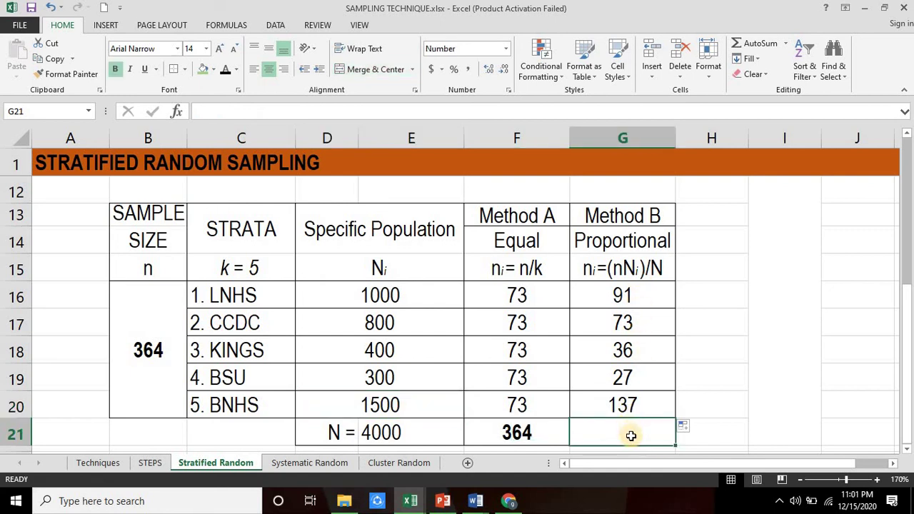
Step: Sum G16:G20 in G21 to 364 and compare it with the Method A column
{"action": "type", "text": "="}
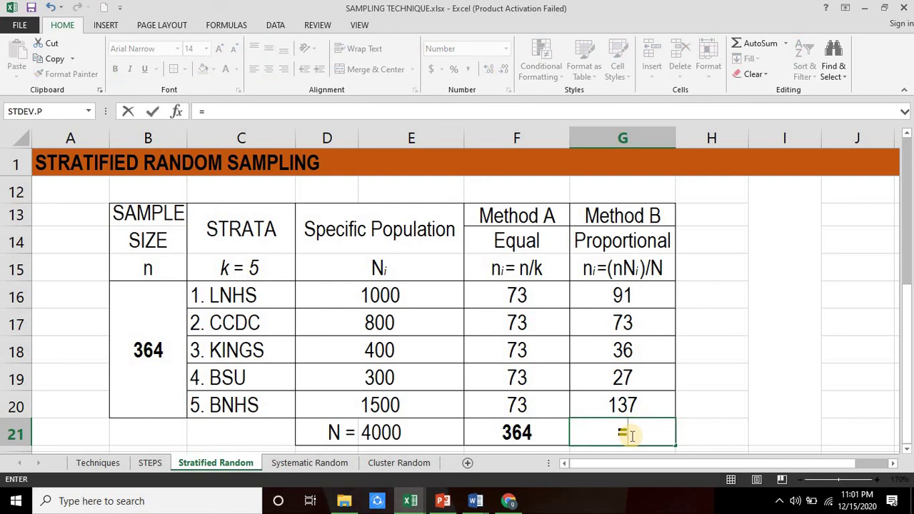
{"action": "type", "text": "sum("}
{"action": "left_click_drag", "start_coordinate": [632, 295], "coordinate": [637, 410]}
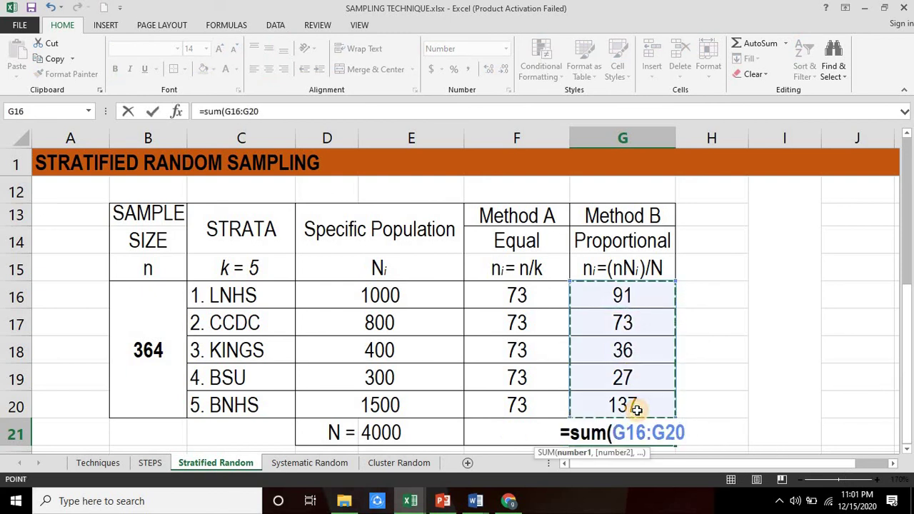
{"action": "key", "text": "Return"}
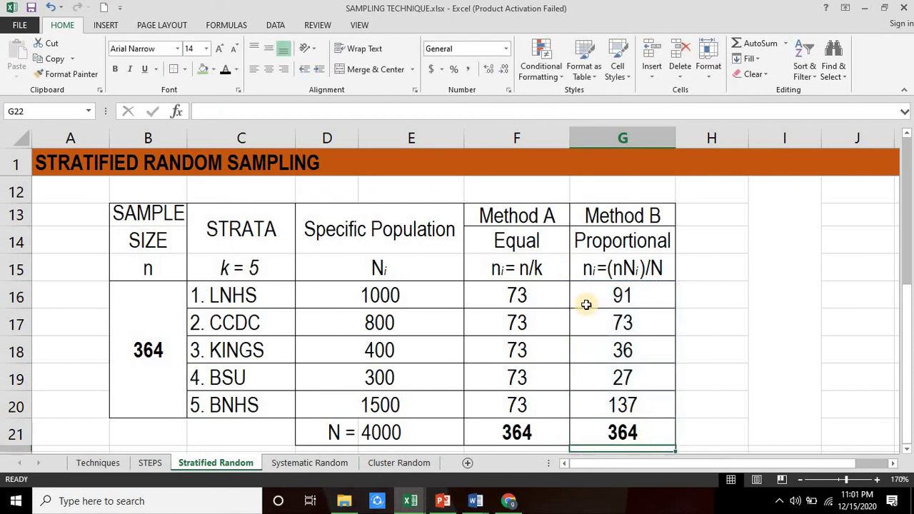
{"action": "left_click", "coordinate": [547, 210]}
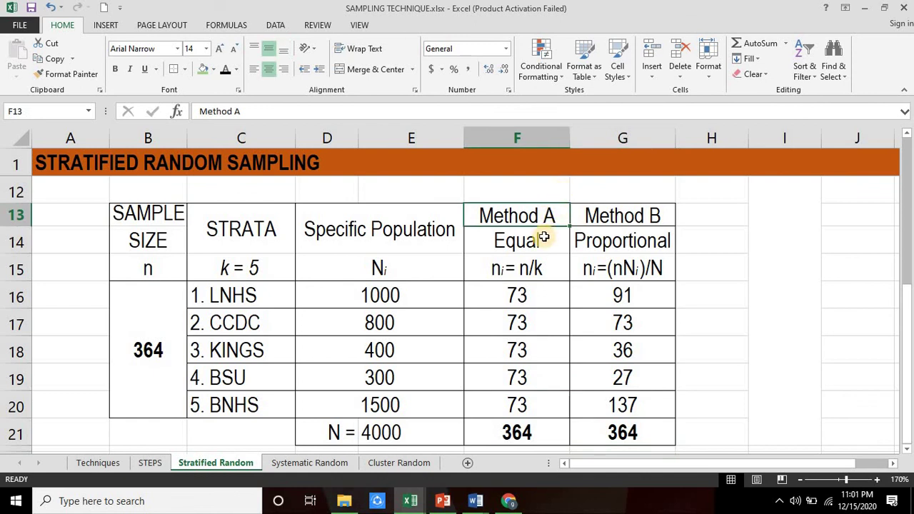
{"action": "left_click", "coordinate": [596, 213]}
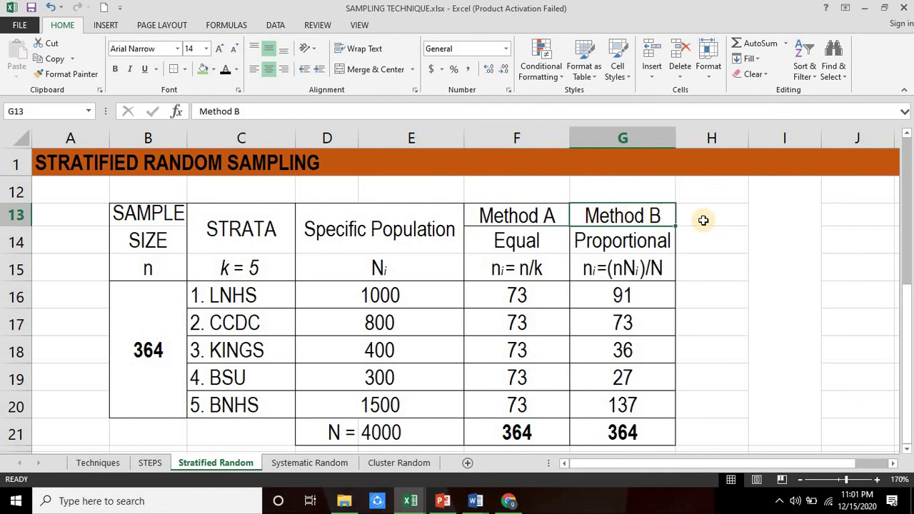